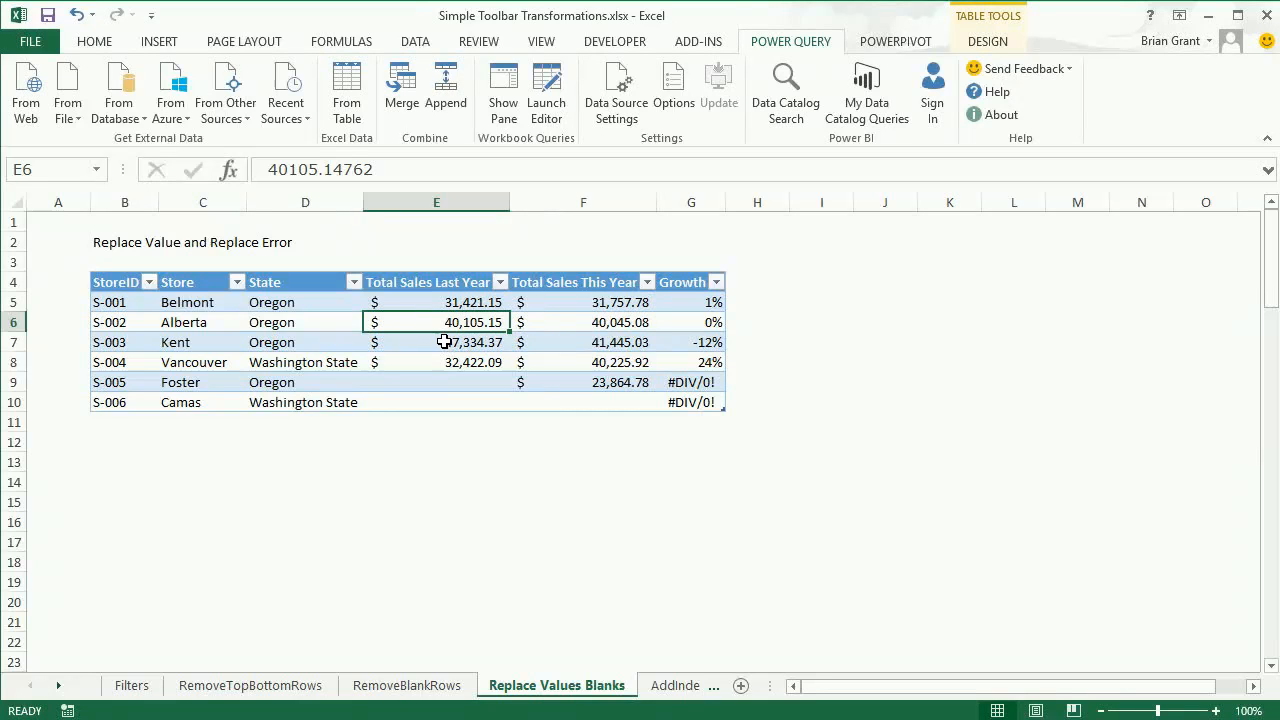
- Load the store sales table into the query editor and replace null with 0 in the Total Sales Last Year column
{"action": "left_click", "coordinate": [436, 342]}
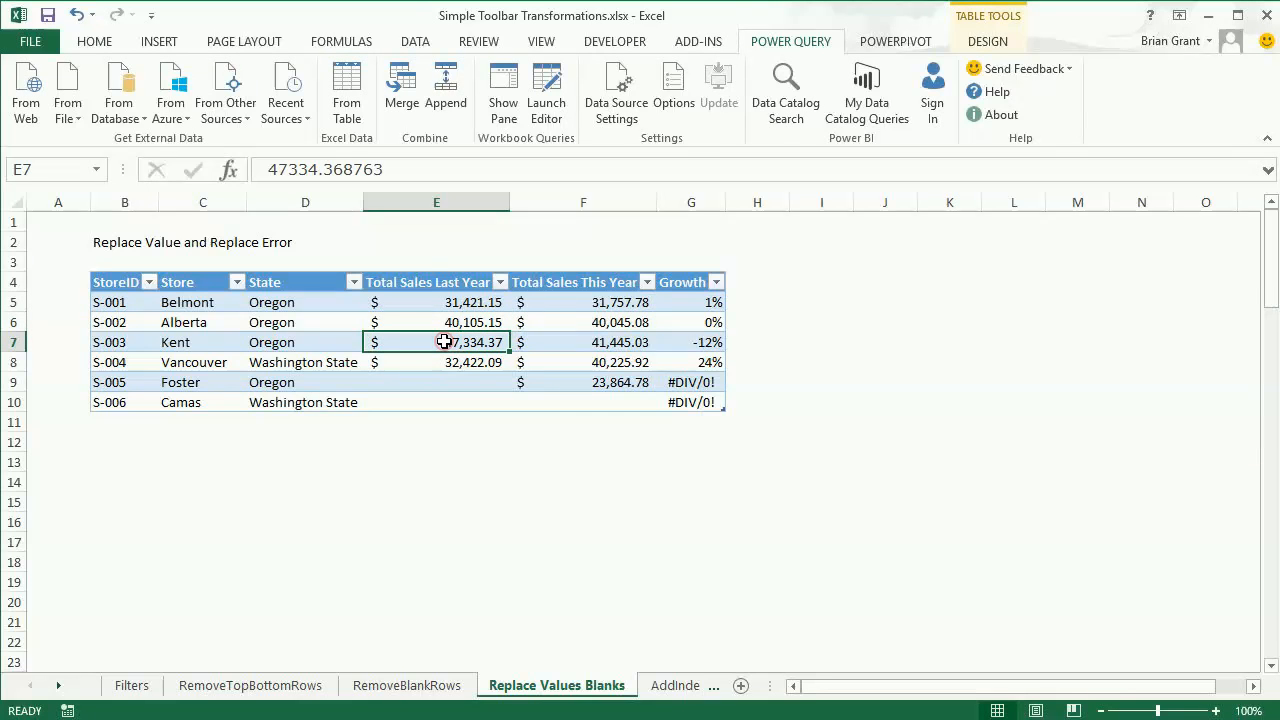
{"action": "left_click", "coordinate": [352, 85]}
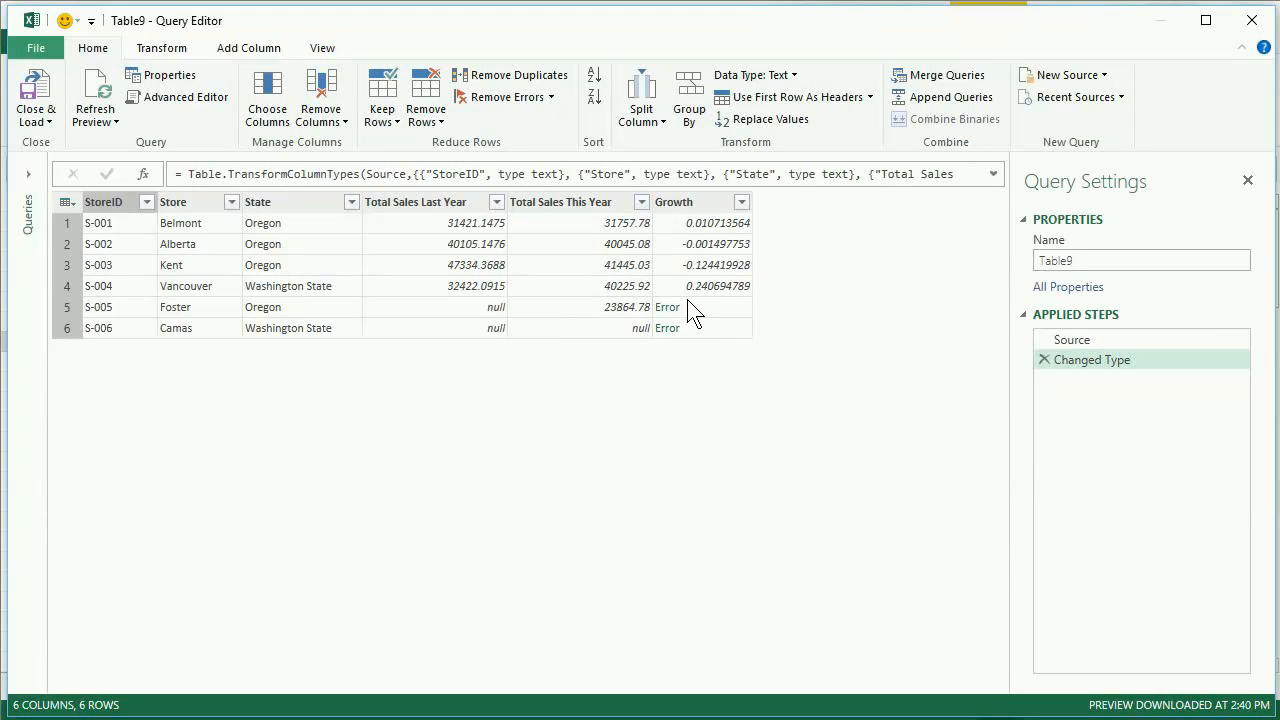
{"action": "right_click", "coordinate": [419, 197]}
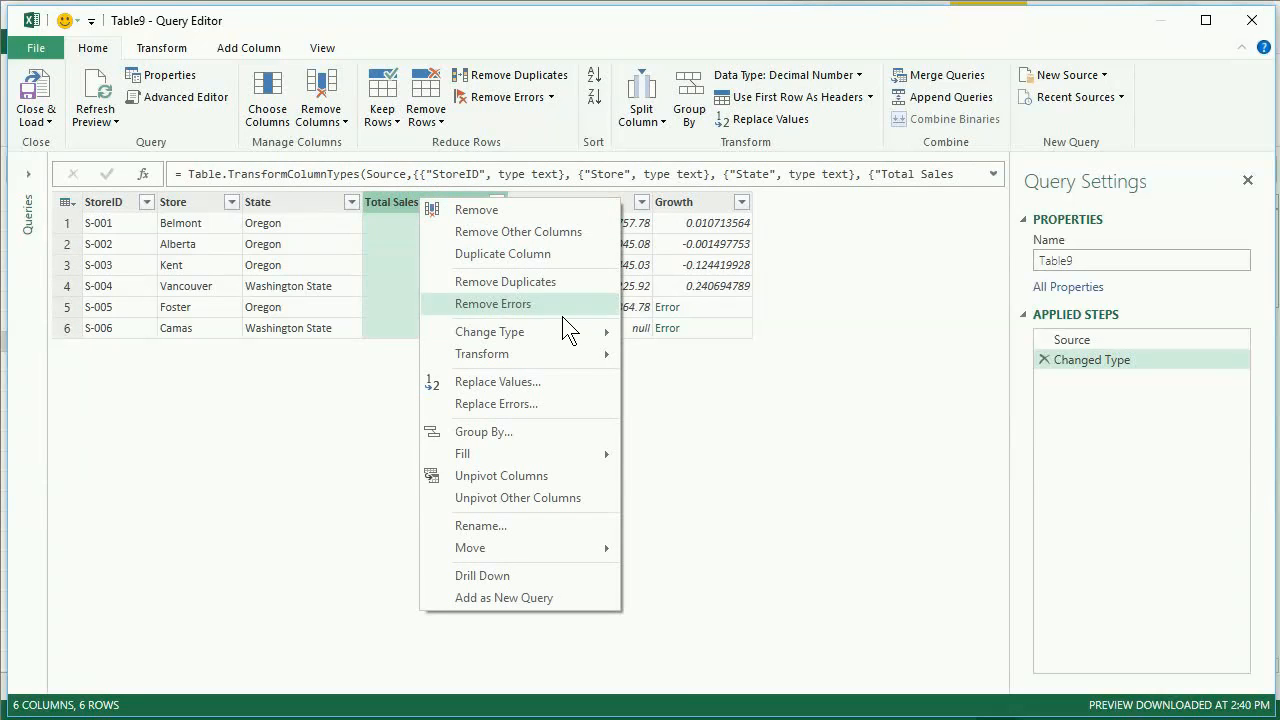
{"action": "left_click", "coordinate": [567, 381]}
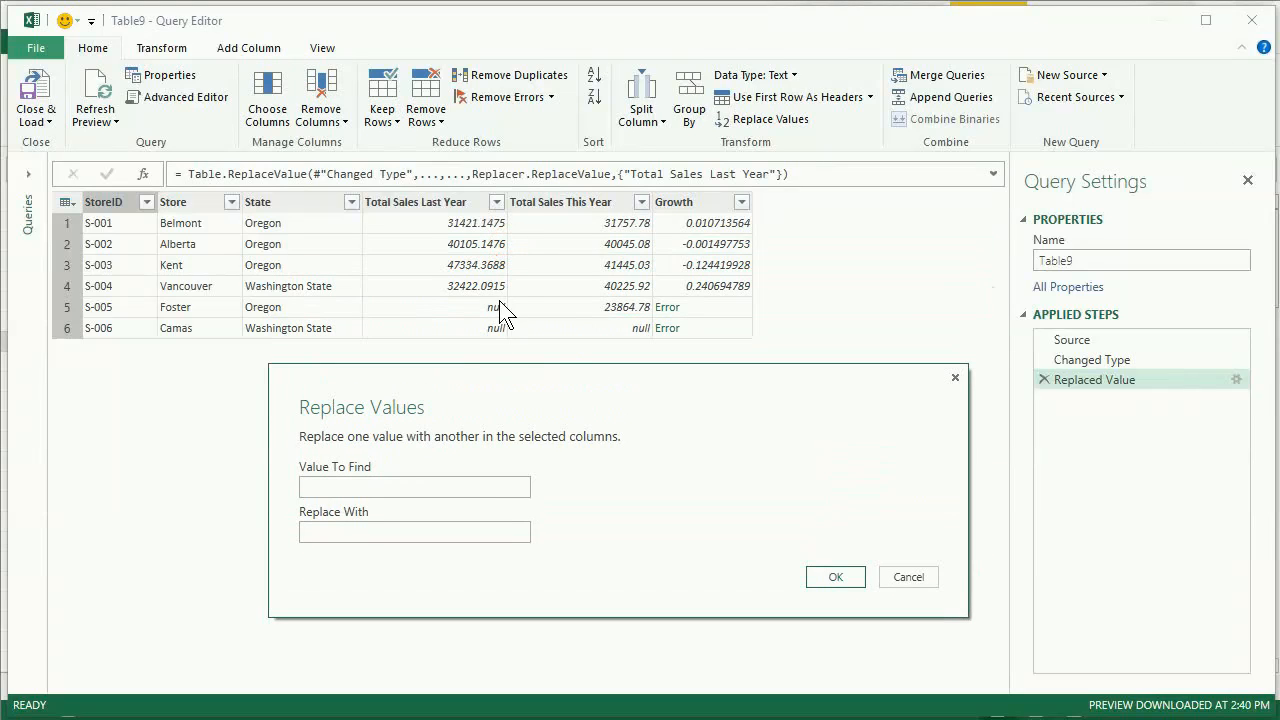
{"action": "left_click", "coordinate": [409, 485]}
{"action": "type", "text": "null"}
{"action": "left_click", "coordinate": [397, 531]}
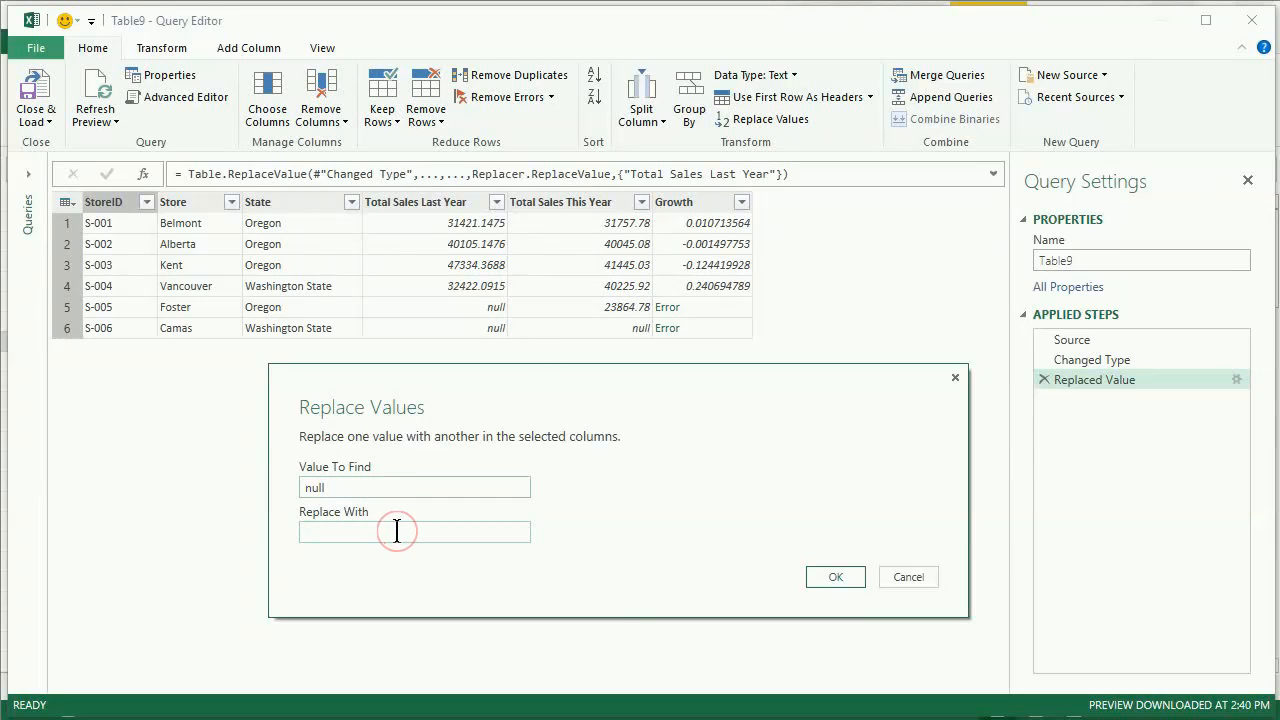
{"action": "type", "text": "0"}
{"action": "left_click", "coordinate": [830, 578]}
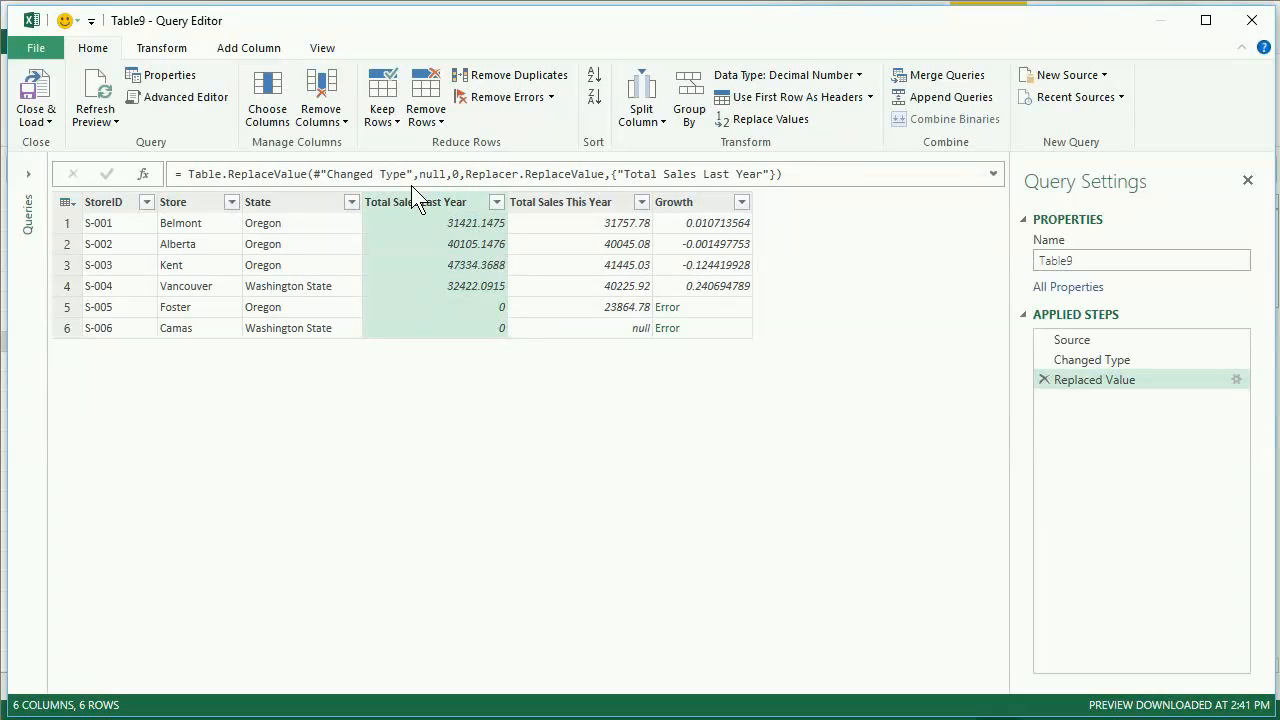
- Hide the formula bar and show it again
{"action": "left_click", "coordinate": [322, 47]}
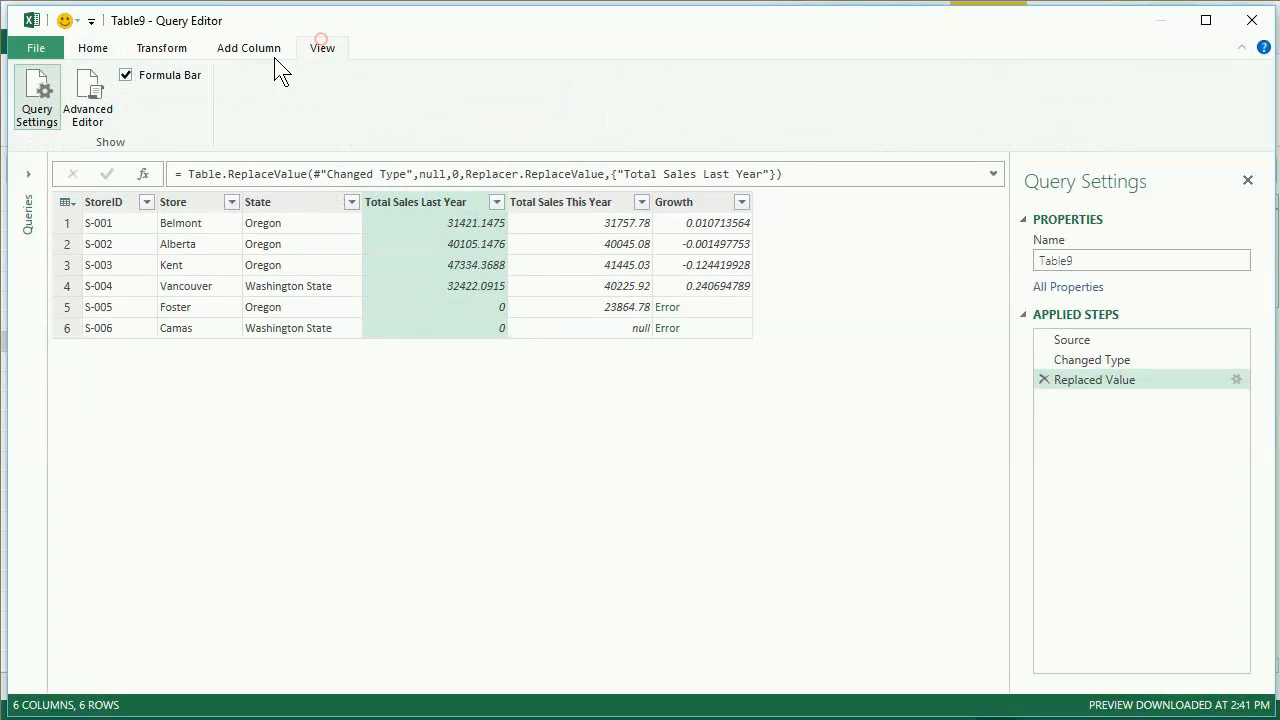
{"action": "left_click", "coordinate": [121, 74]}
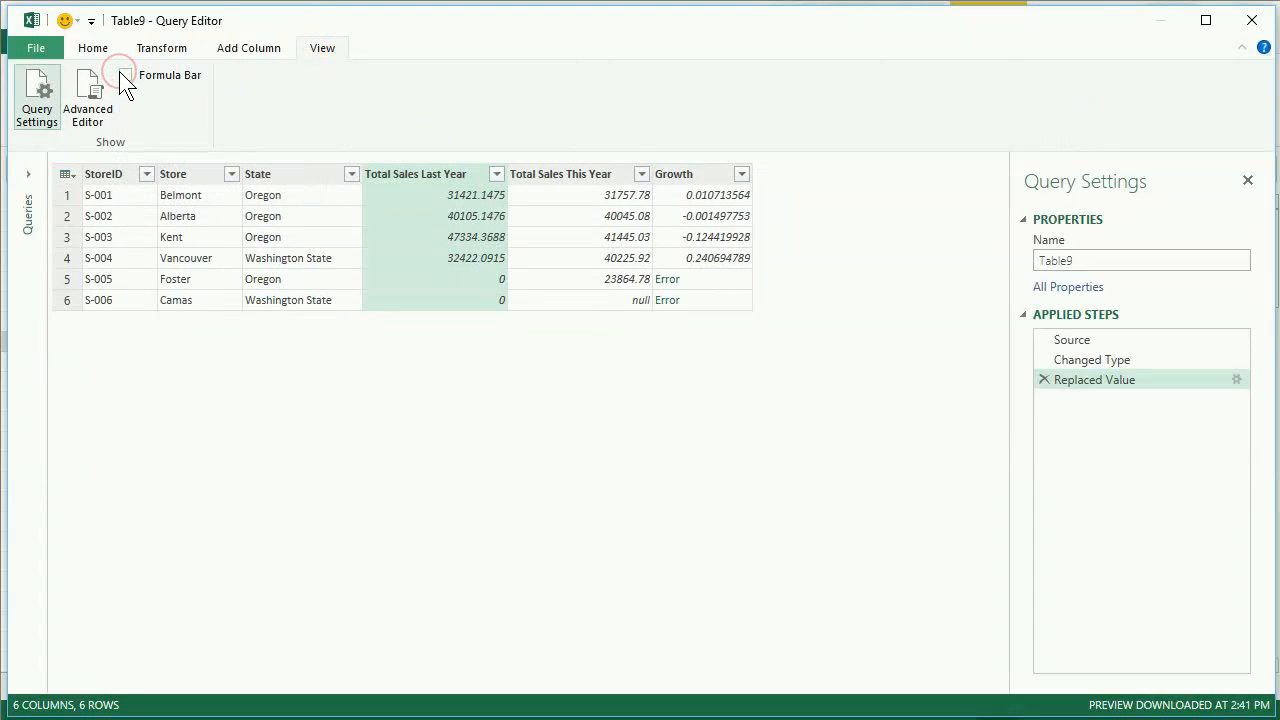
{"action": "left_click", "coordinate": [126, 74]}
{"action": "left_click", "coordinate": [106, 48]}
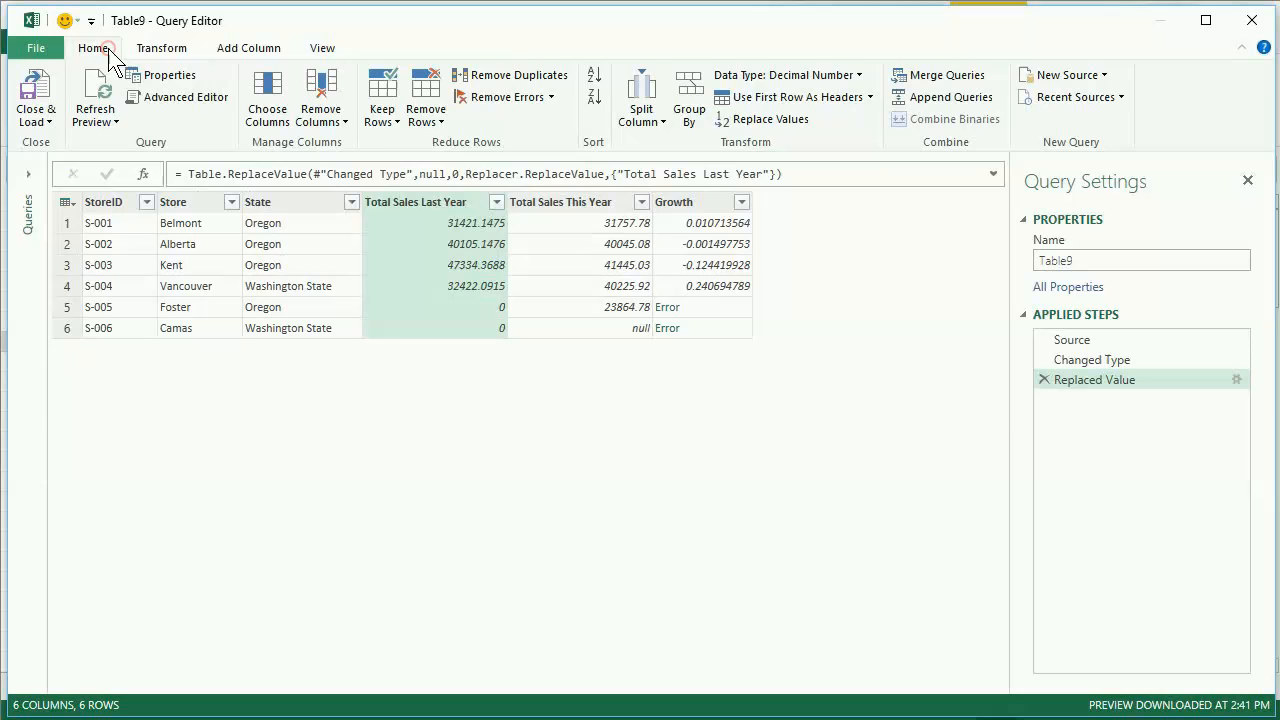
- Try adding a quotation mark to null in the Total Sales Last Year replacement formula and restore the unquoted value
{"action": "left_click", "coordinate": [447, 174]}
{"action": "type", "text": "\""}
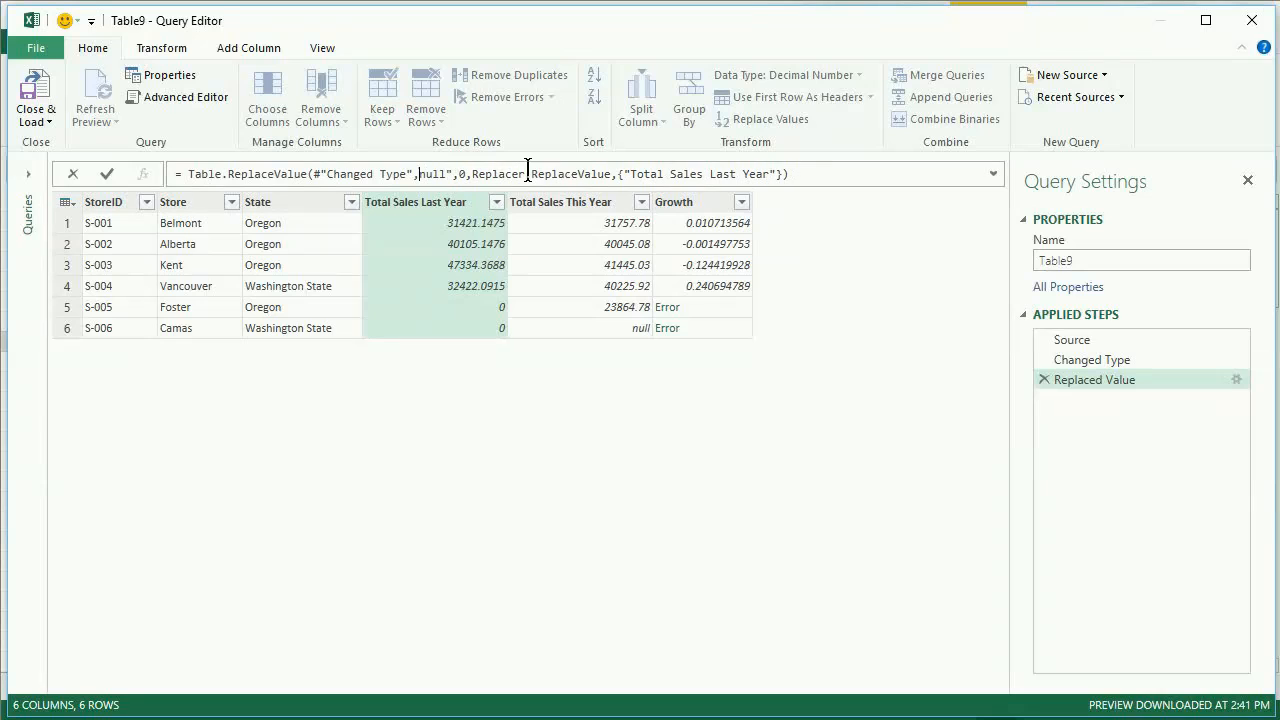
{"action": "key", "text": "BackSpace"}
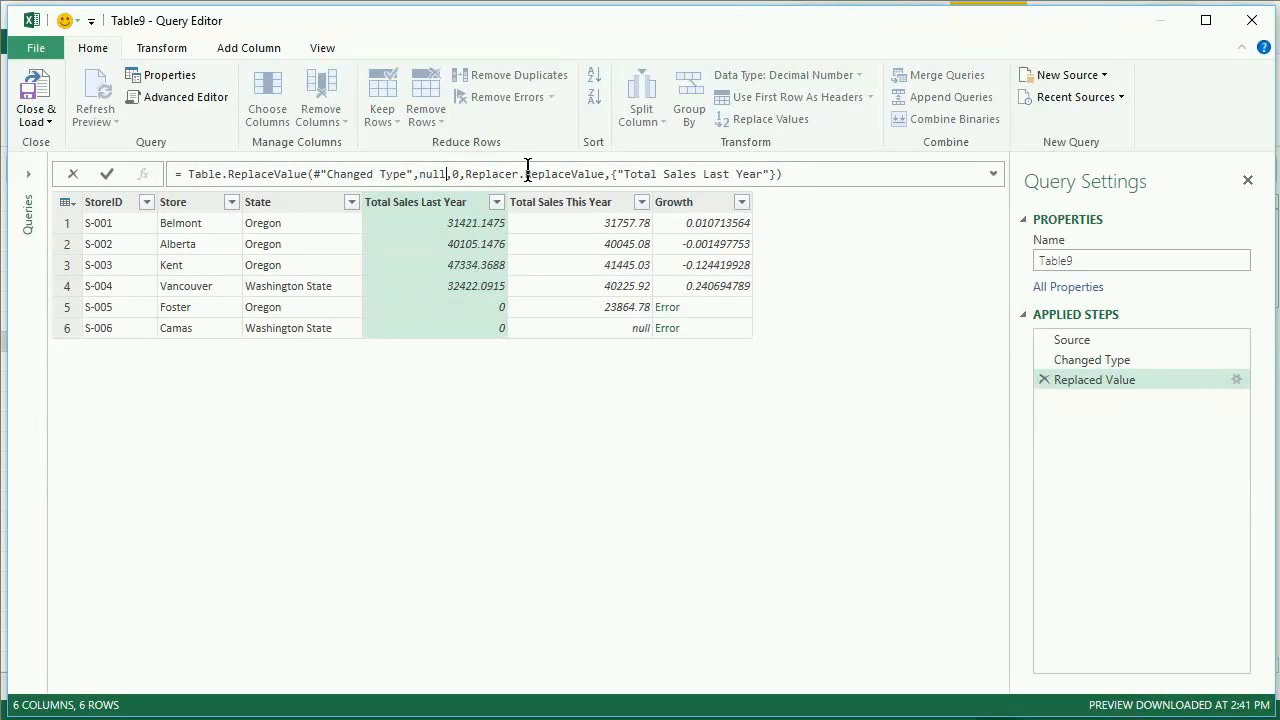
{"action": "key", "text": "Return"}
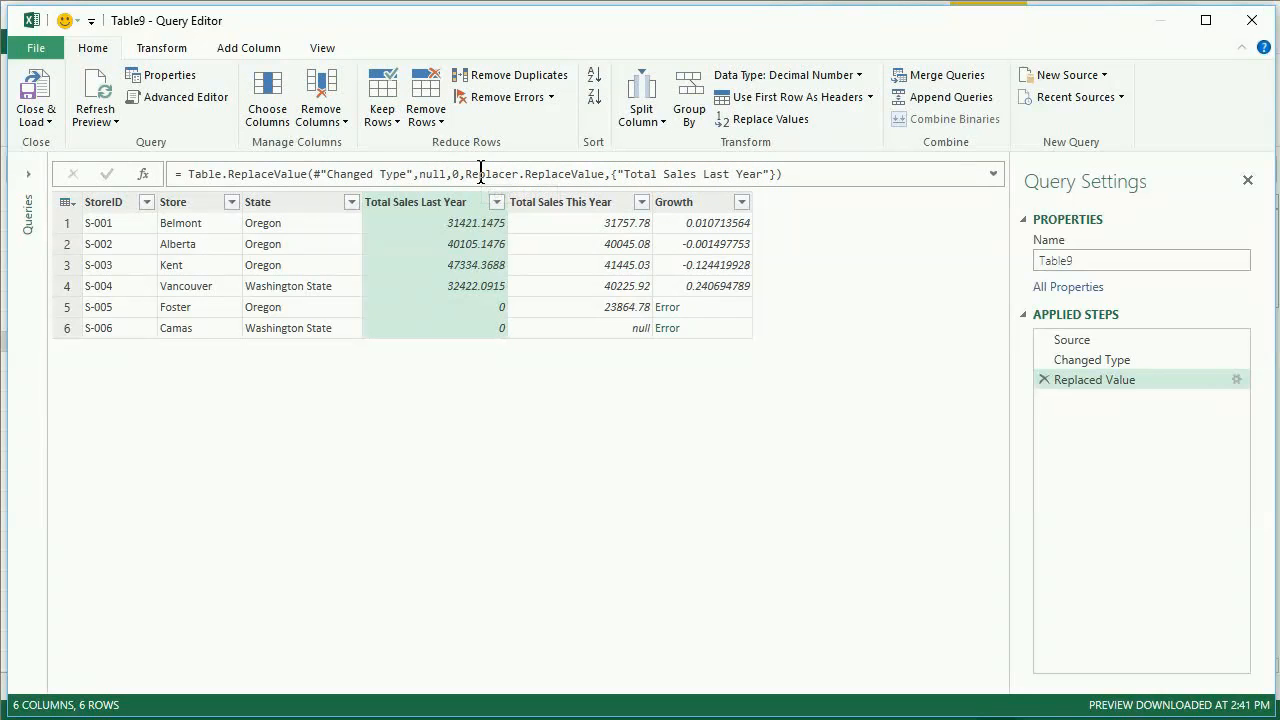
- Try replacing null with 0 in the Total Sales This Year column and delete that applied step
{"action": "right_click", "coordinate": [544, 202]}
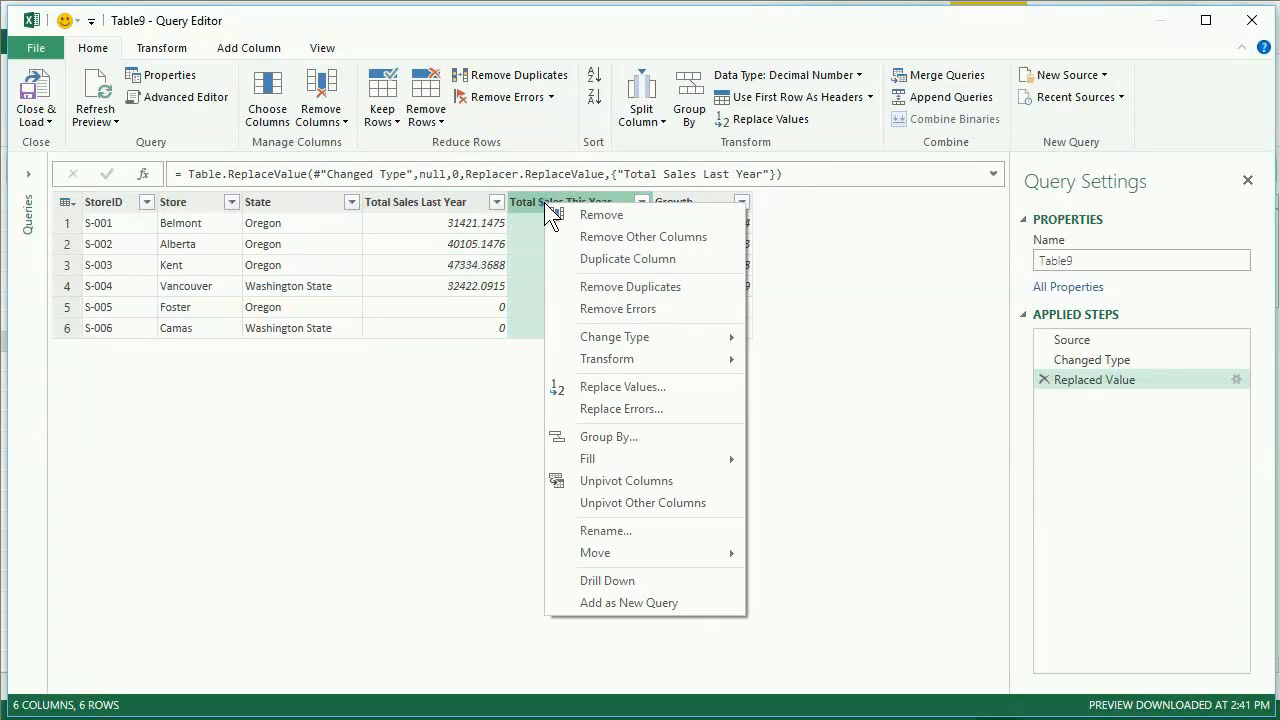
{"action": "left_click", "coordinate": [680, 387]}
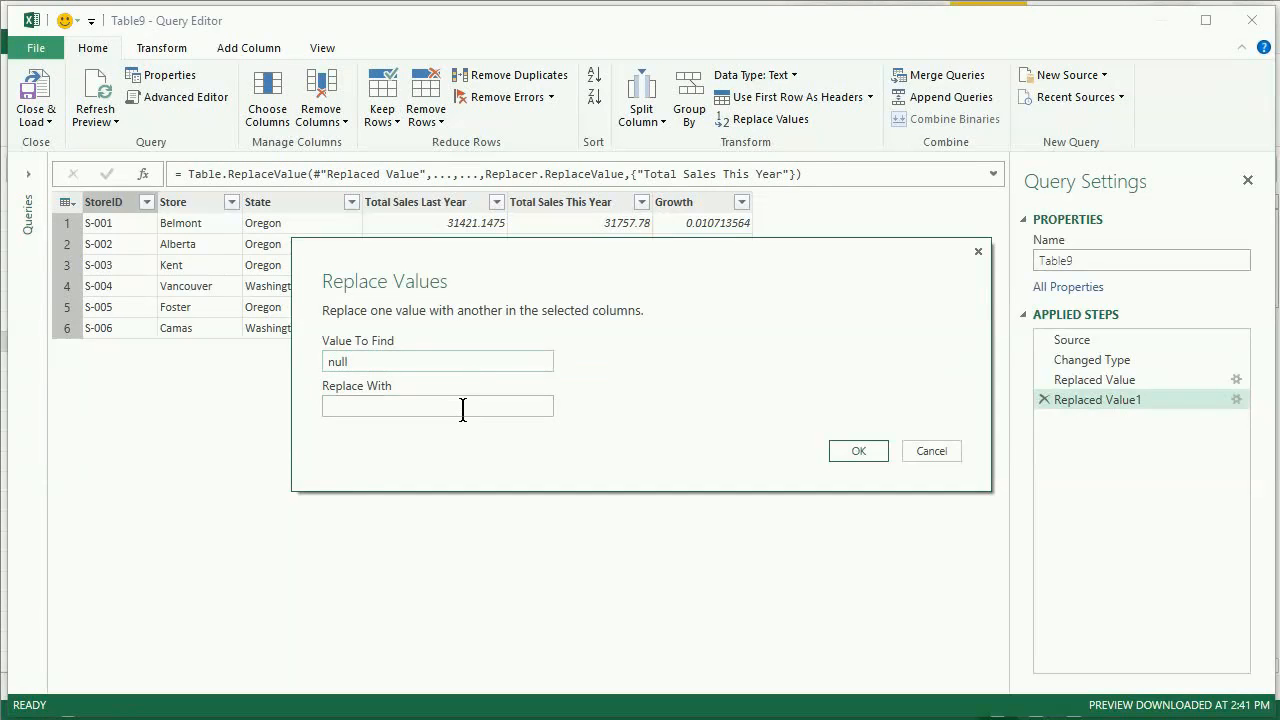
{"action": "left_click", "coordinate": [463, 405]}
{"action": "type", "text": "0"}
{"action": "left_click", "coordinate": [879, 447]}
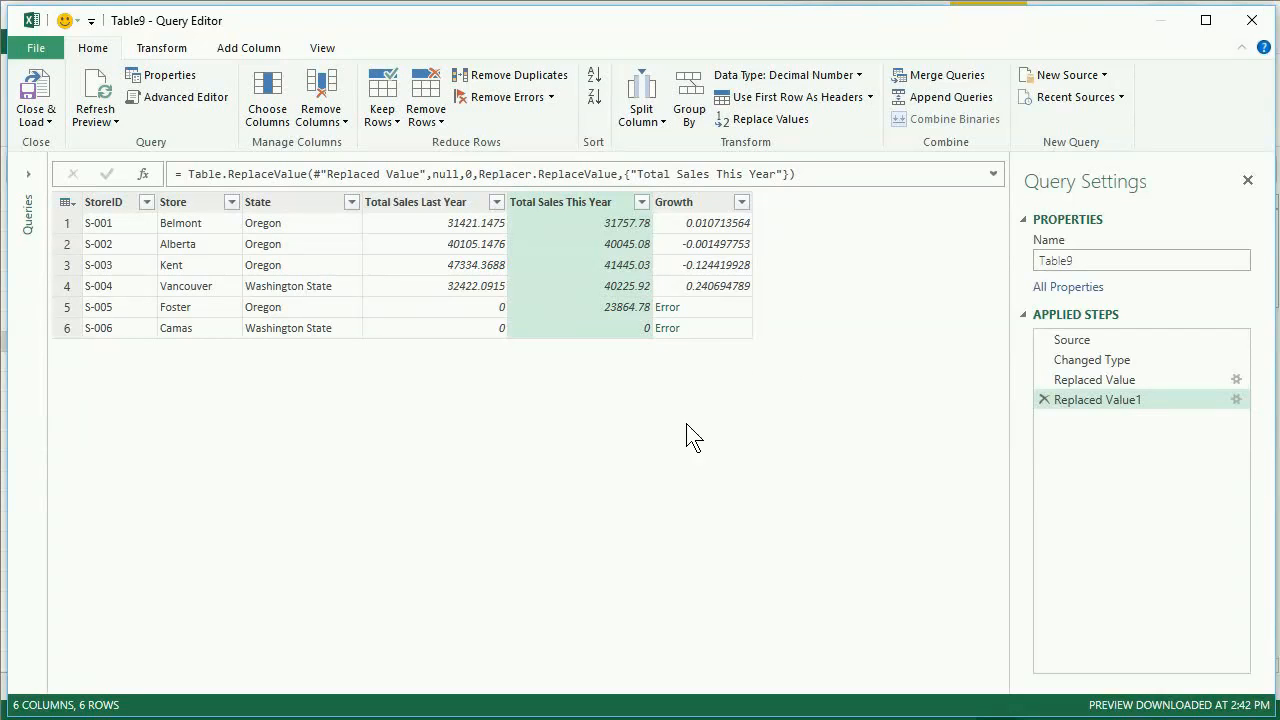
{"action": "left_click", "coordinate": [1044, 400]}
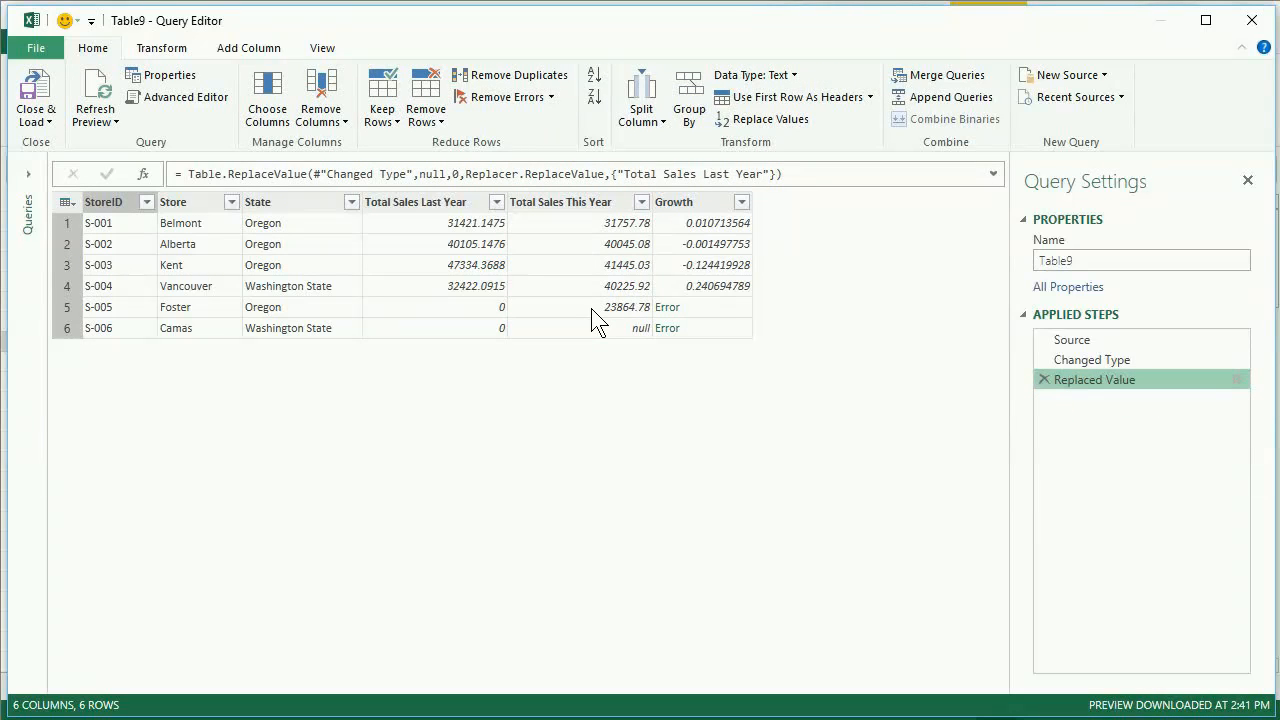
- Replace null with 25000 in the Total Sales This Year column
{"action": "right_click", "coordinate": [593, 200]}
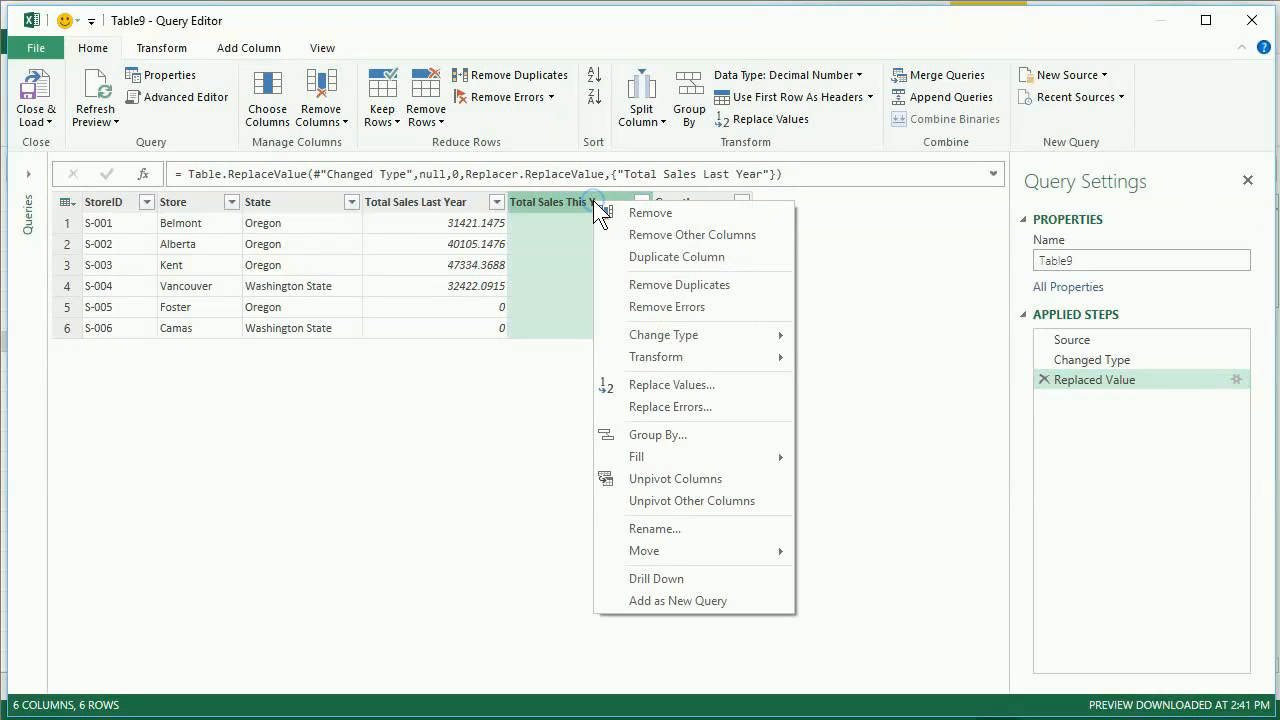
{"action": "left_click", "coordinate": [723, 386]}
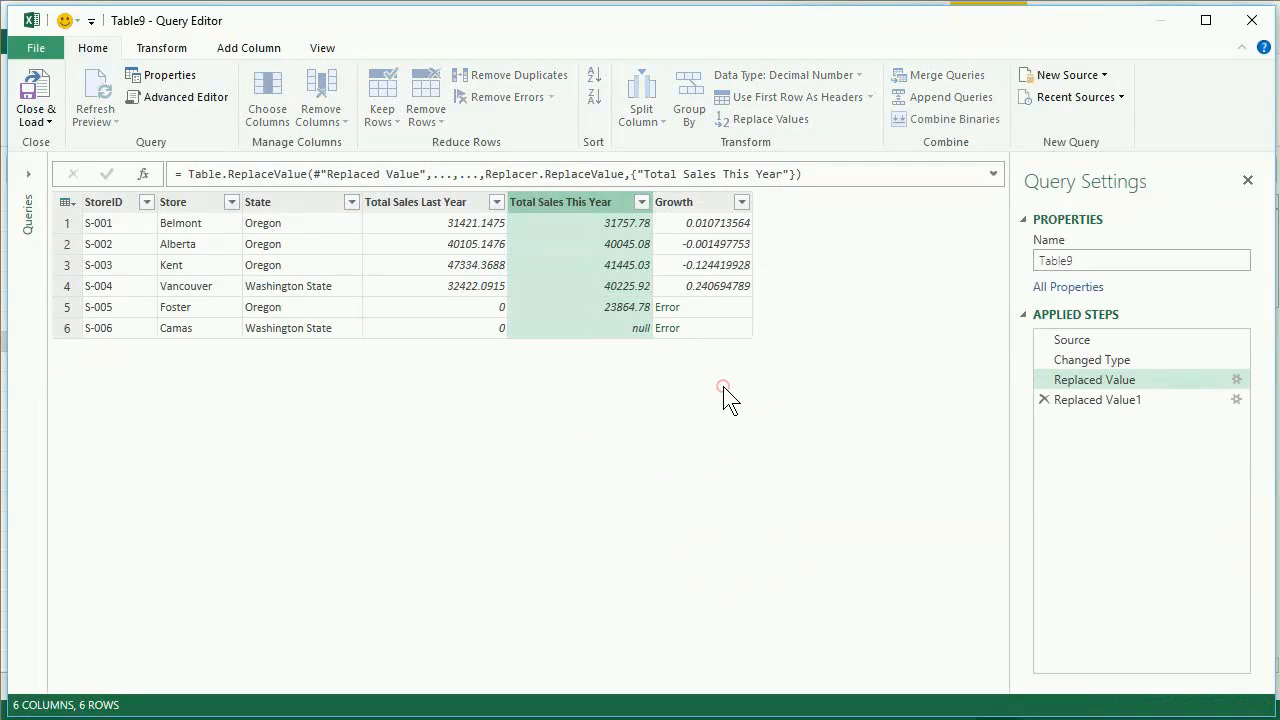
{"action": "left_click", "coordinate": [434, 358]}
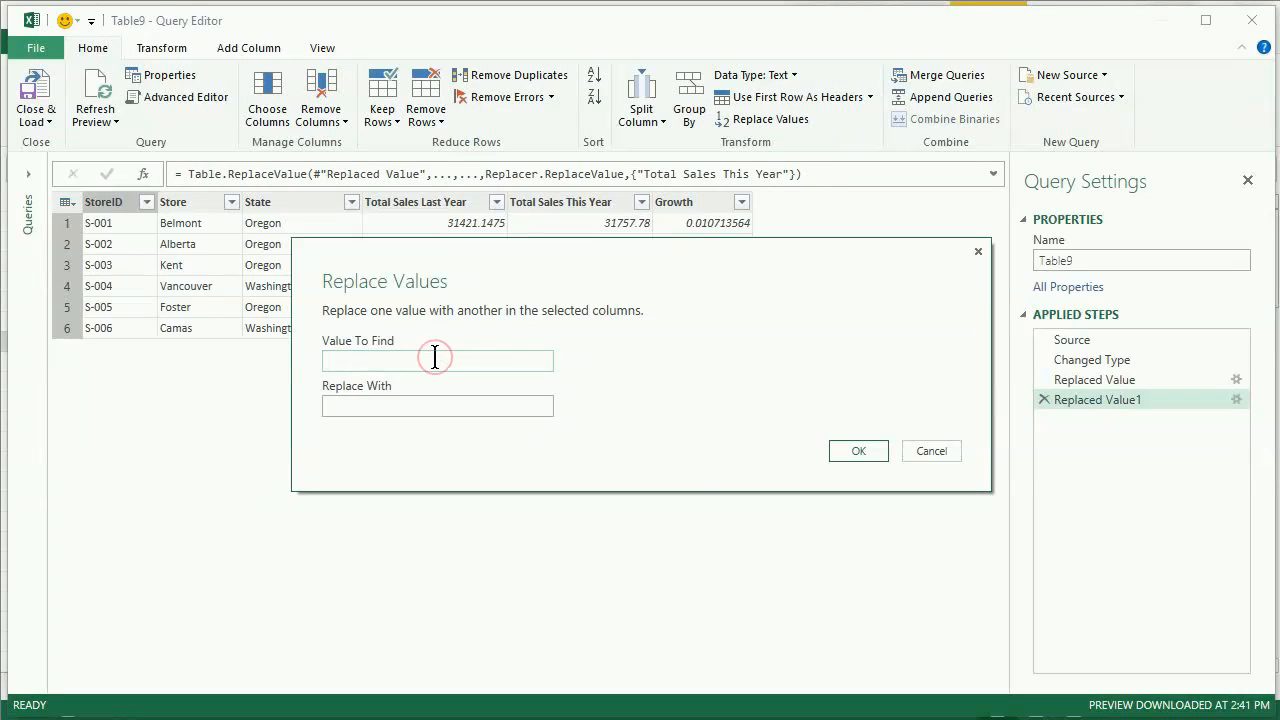
{"action": "type", "text": "null"}
{"action": "left_click", "coordinate": [434, 404]}
{"action": "type", "text": "25000"}
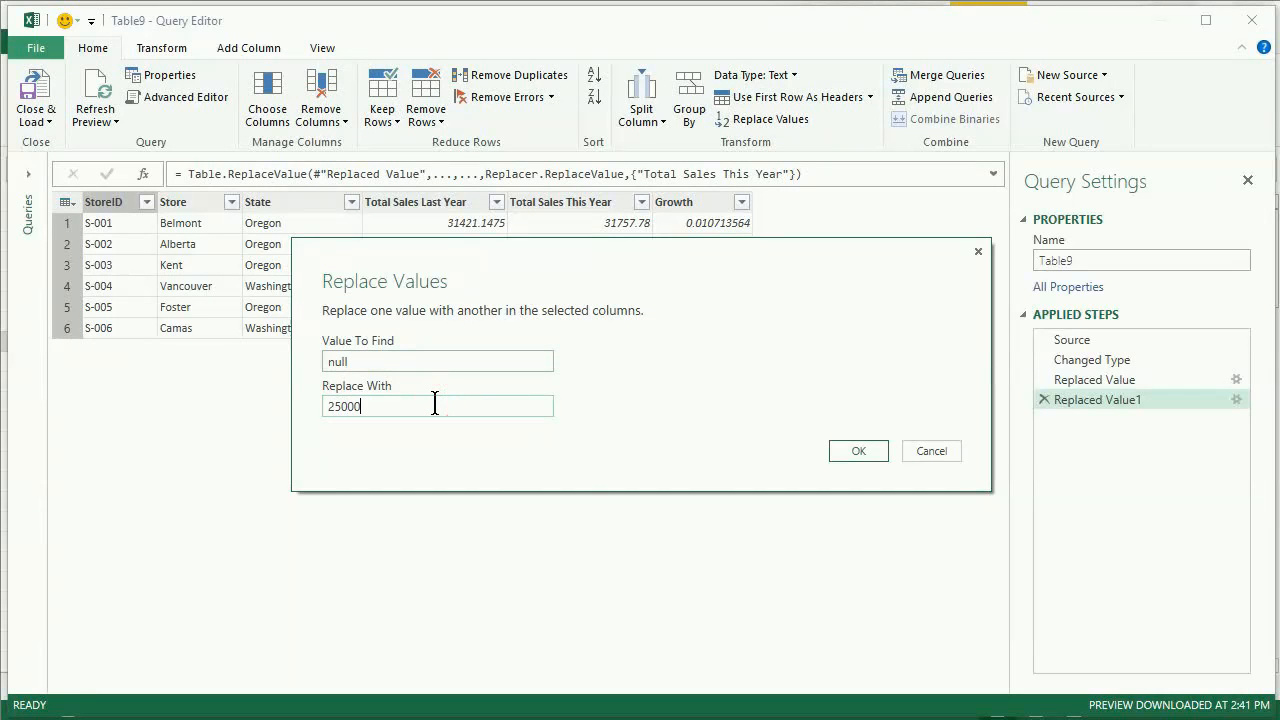
{"action": "left_click", "coordinate": [836, 456]}
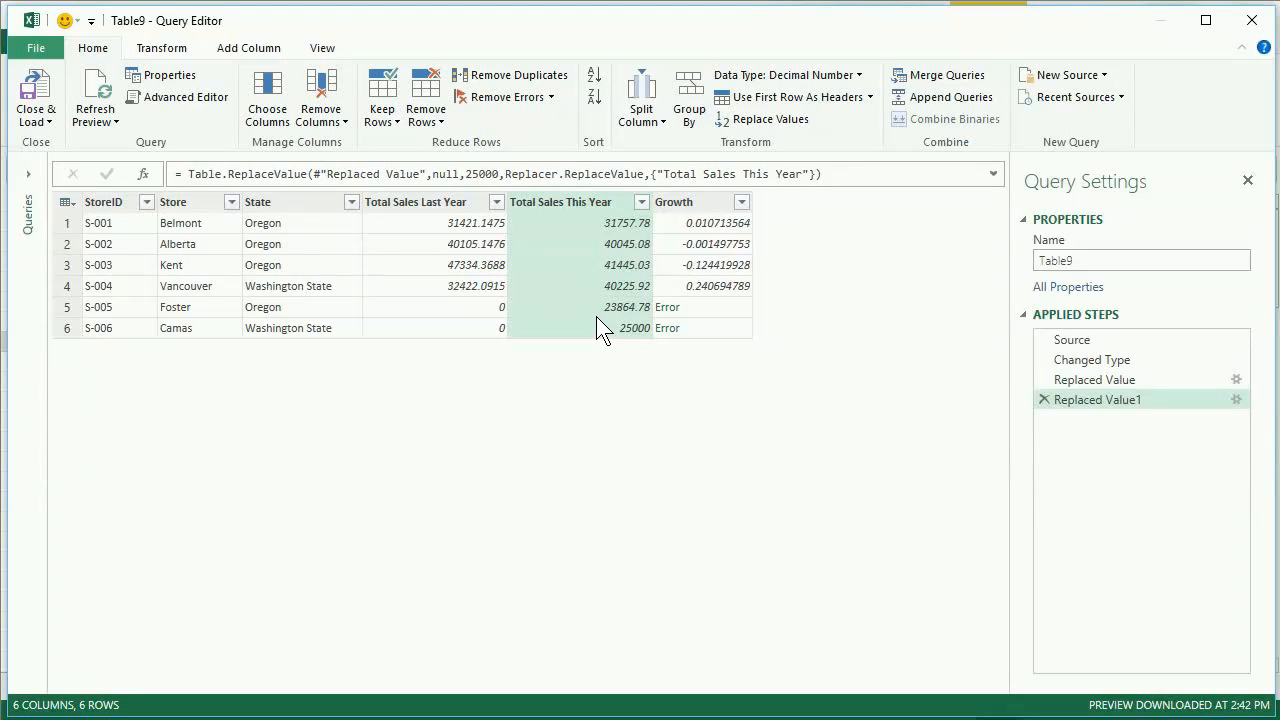
- Replace the value 25000 with 0 in the Total Sales This Year column
{"action": "right_click", "coordinate": [567, 202]}
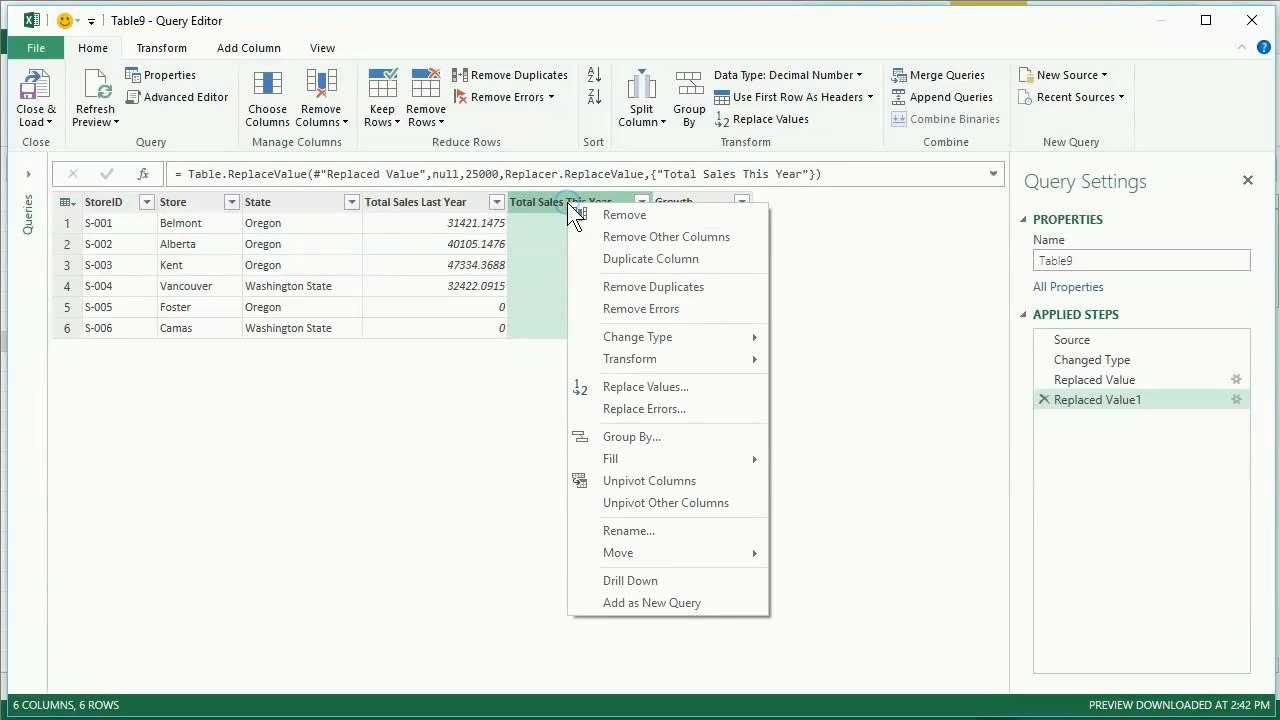
{"action": "left_click", "coordinate": [690, 388]}
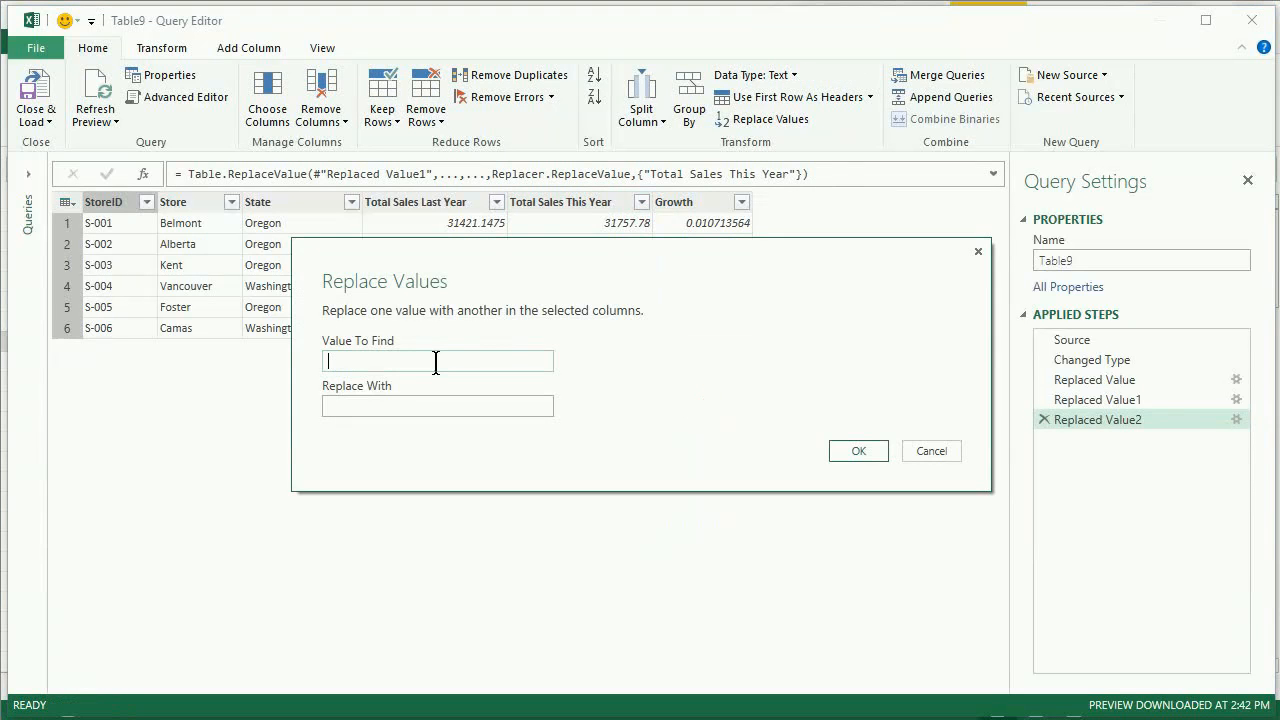
{"action": "type", "text": "25000"}
{"action": "left_click", "coordinate": [448, 405]}
{"action": "type", "text": "0"}
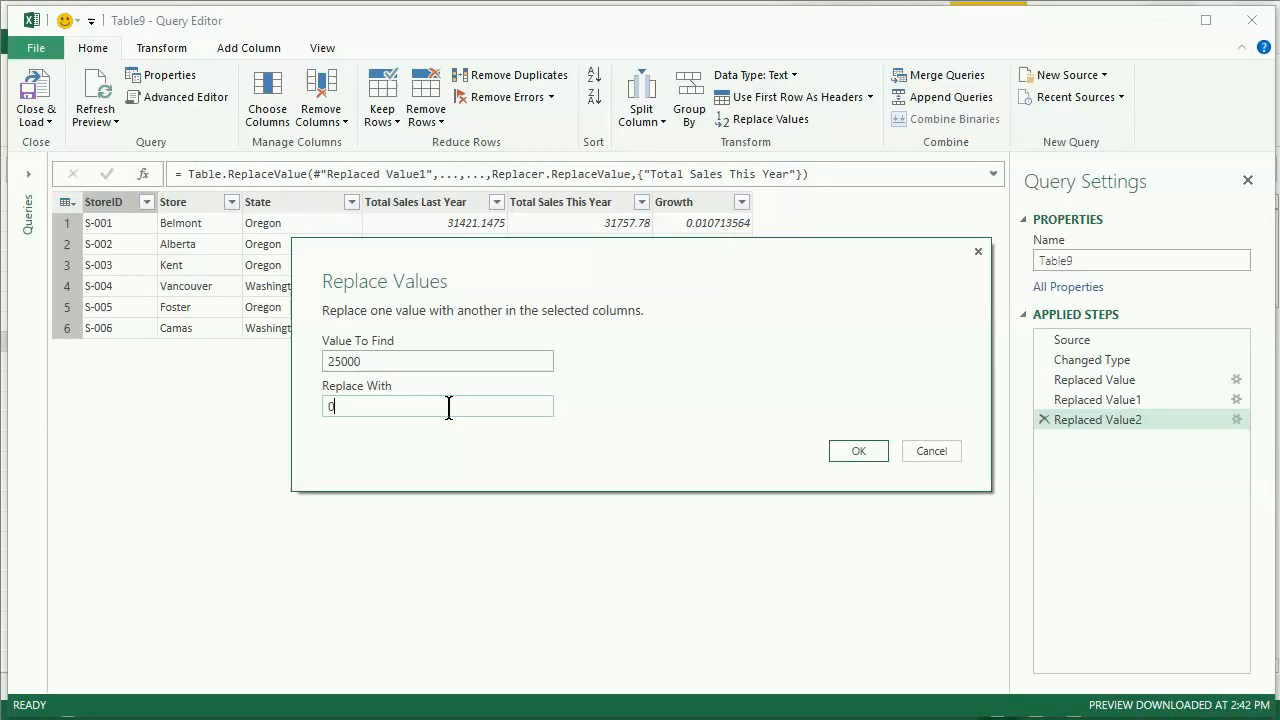
{"action": "left_click", "coordinate": [868, 450]}
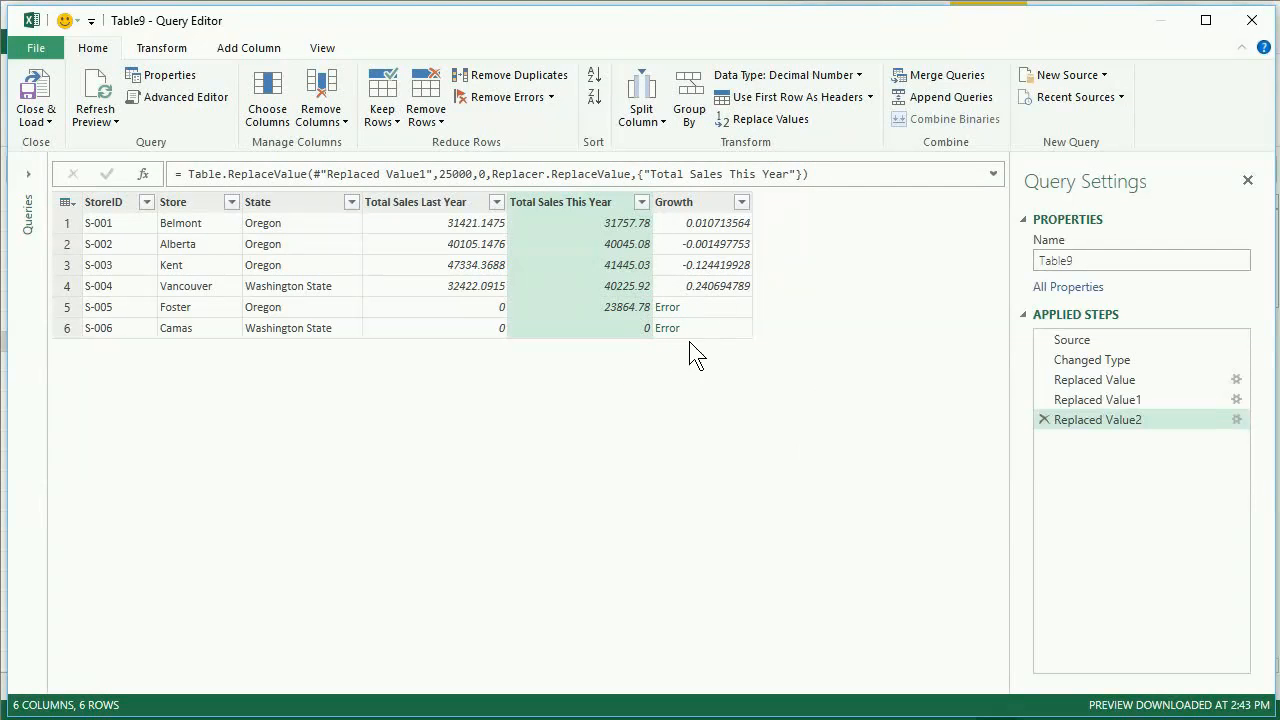
- Replace the errors in the Growth column with 0
{"action": "left_click", "coordinate": [711, 204]}
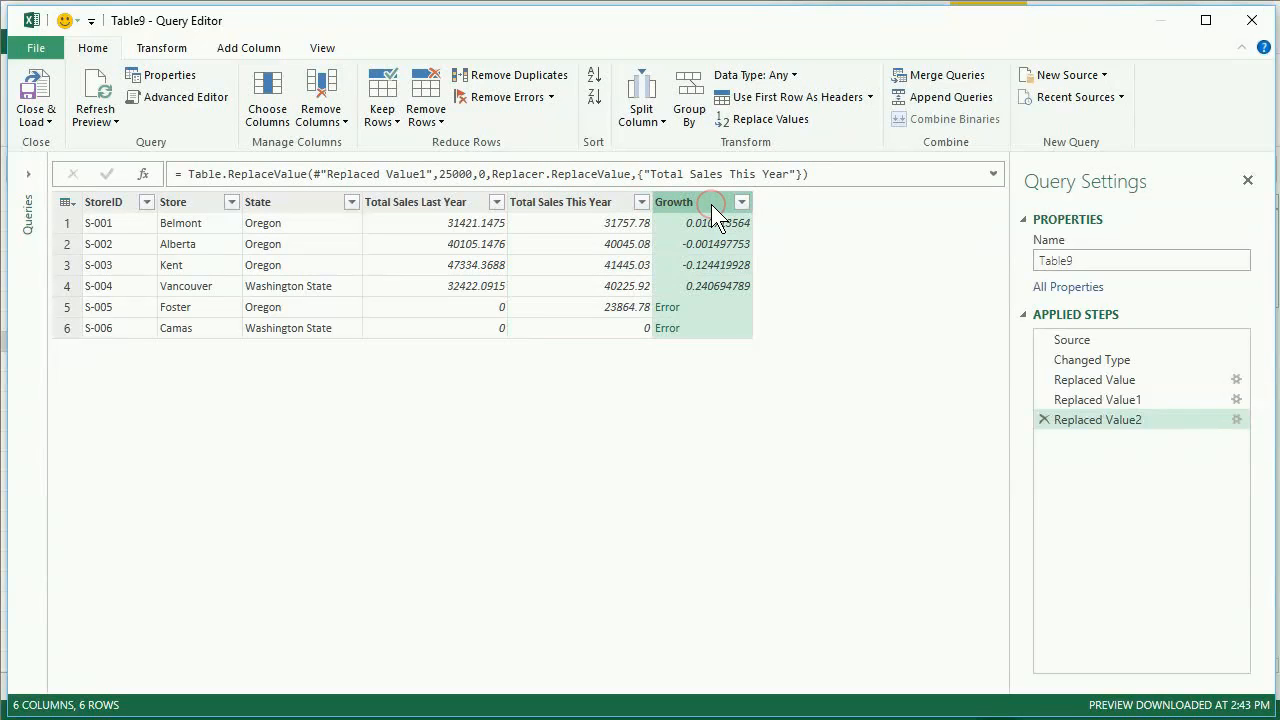
{"action": "right_click", "coordinate": [711, 204]}
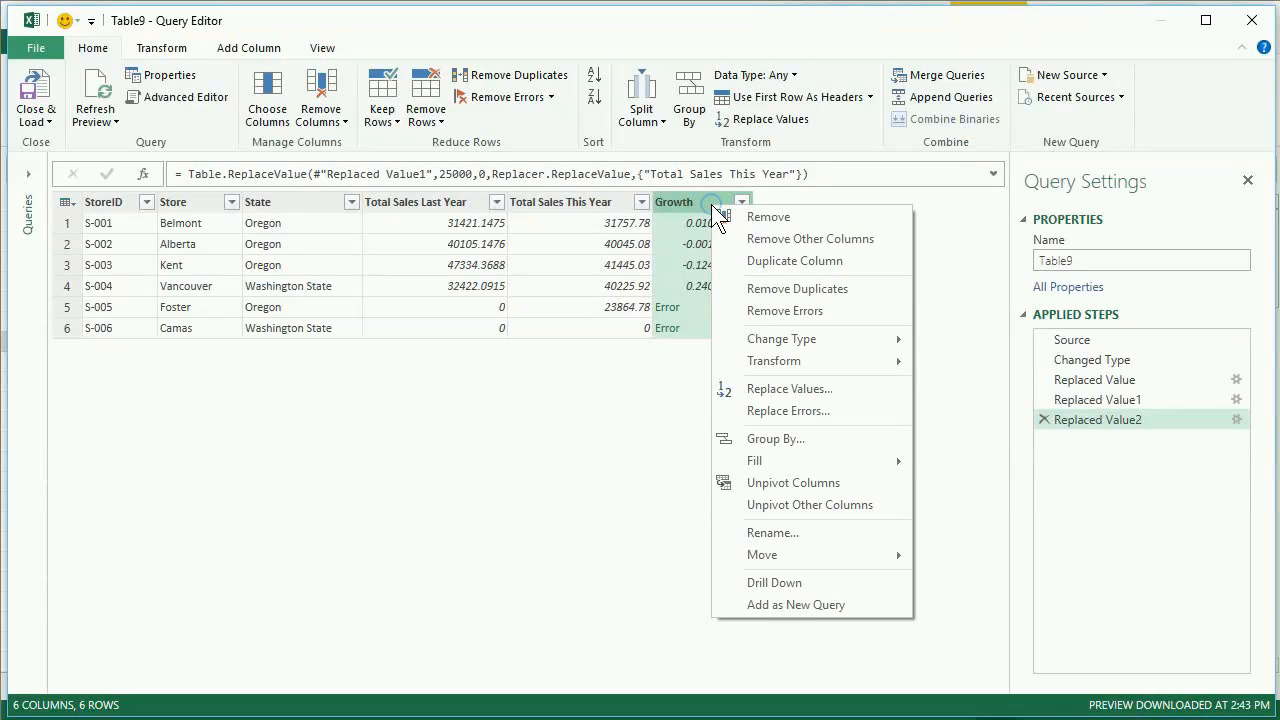
{"action": "left_click", "coordinate": [800, 412]}
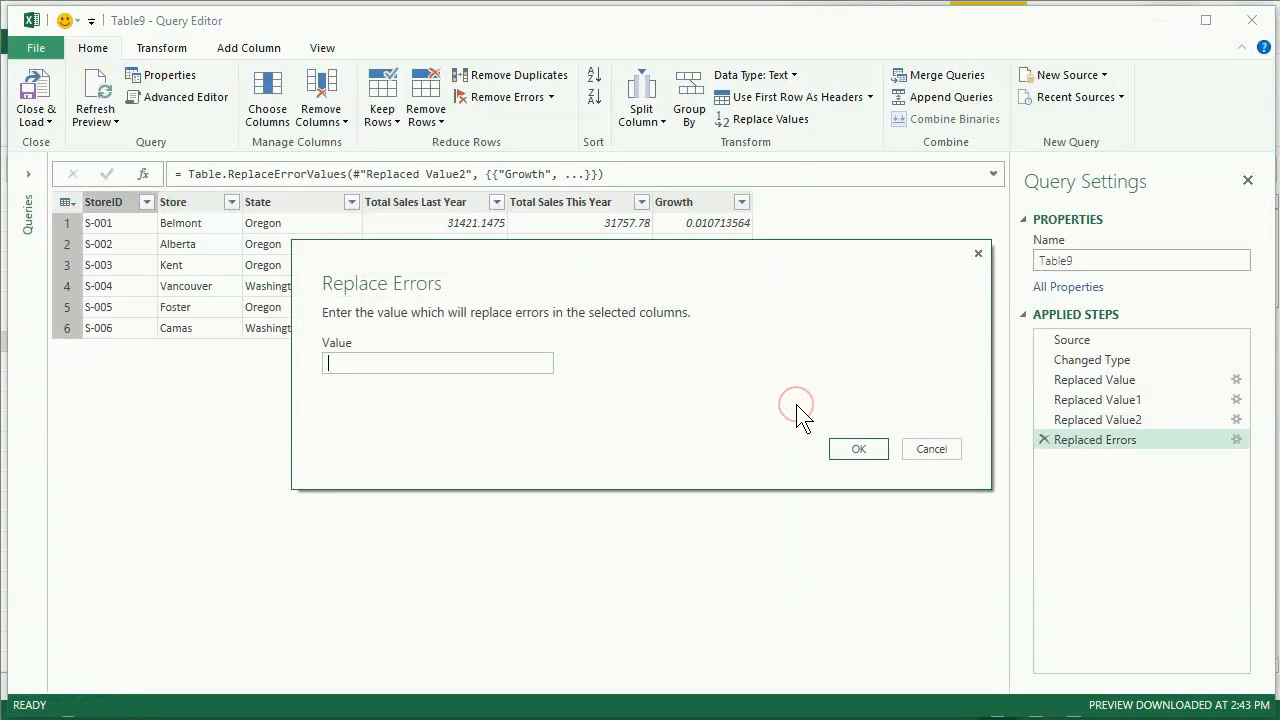
{"action": "left_click", "coordinate": [488, 357]}
{"action": "left_click", "coordinate": [859, 449]}
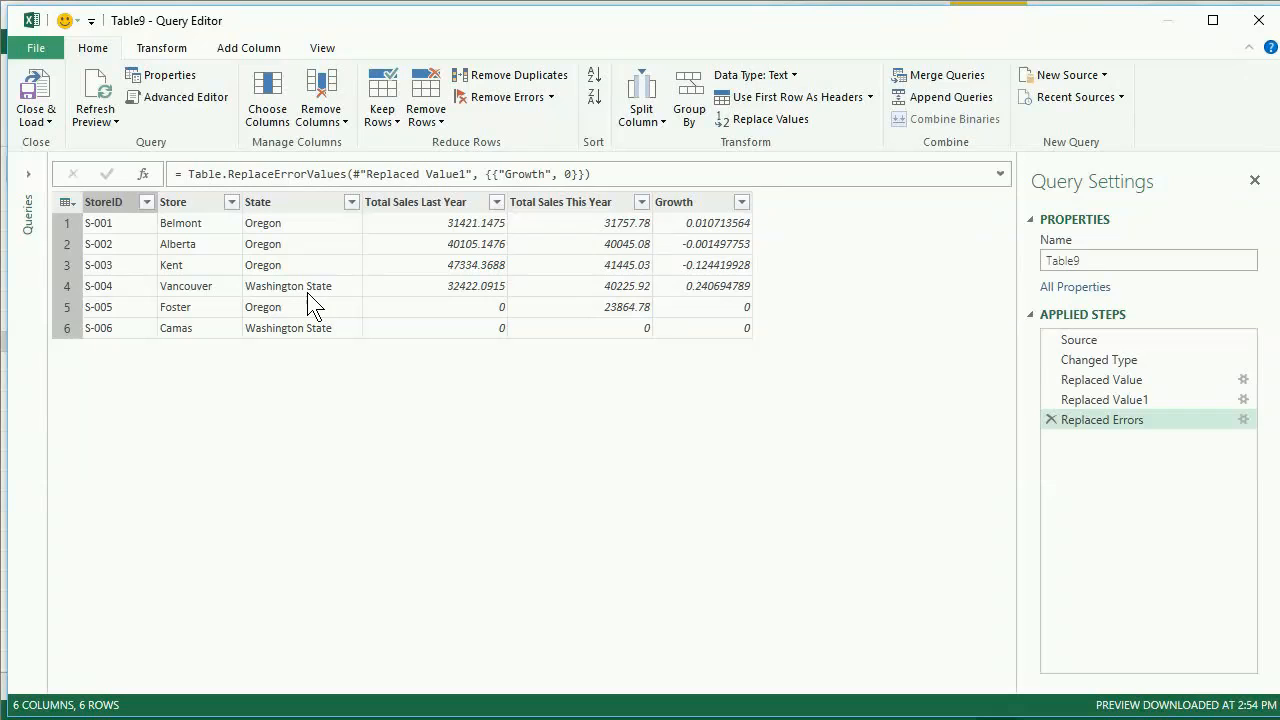
- Replace "Washington State" with "Washington" in the State column, without matching entire cell contents
{"action": "right_click", "coordinate": [308, 203]}
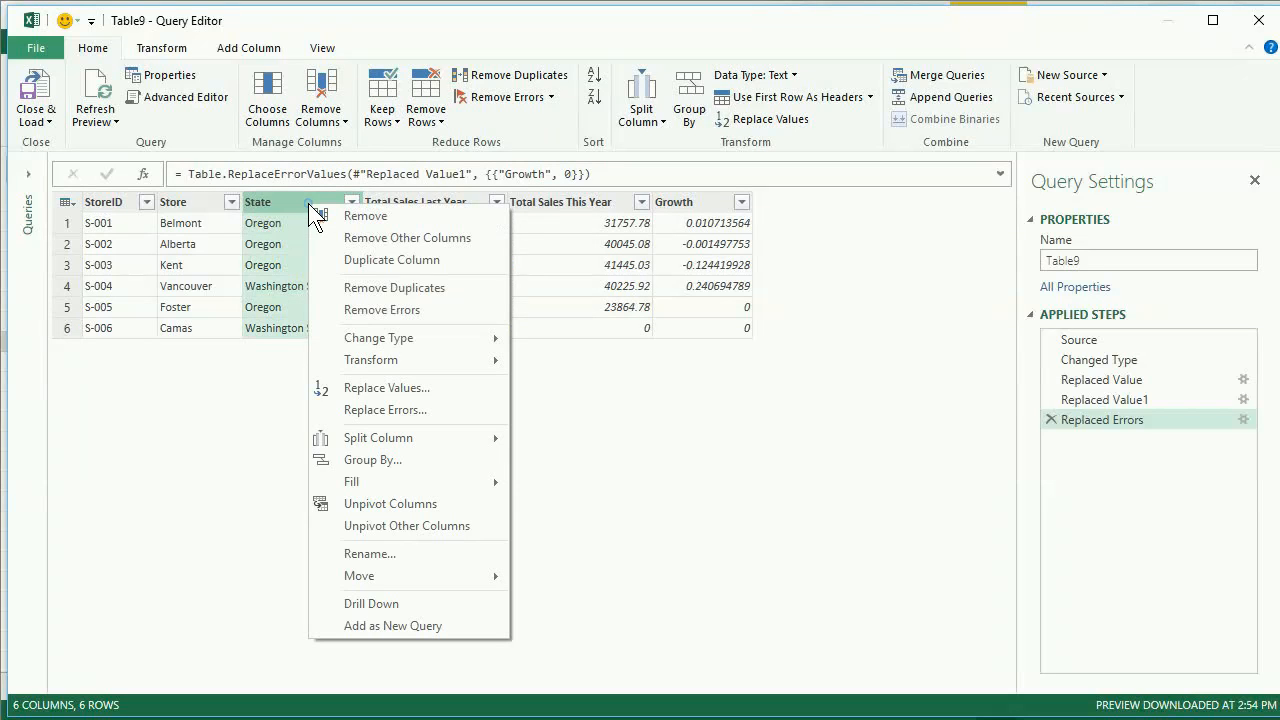
{"action": "left_click", "coordinate": [457, 388]}
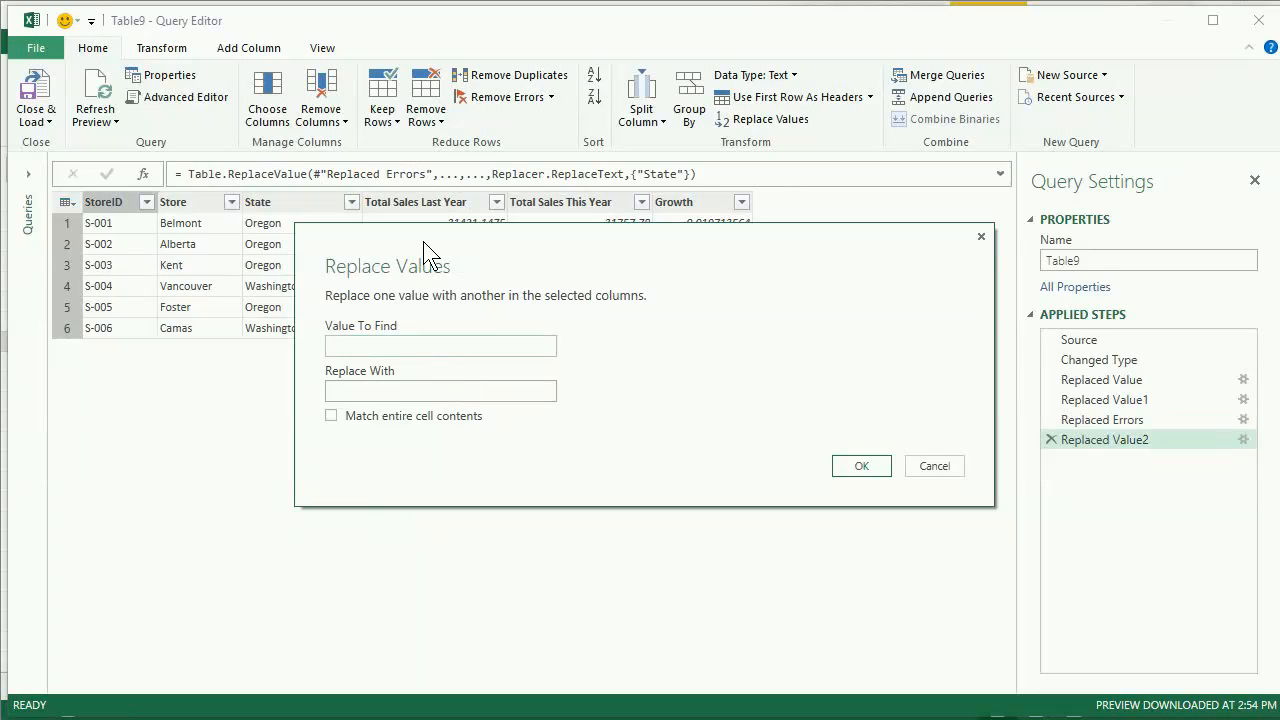
{"action": "left_click", "coordinate": [448, 346]}
{"action": "type", "text": "Washington State"}
{"action": "key", "text": "Tab"}
{"action": "type", "text": "WE"}
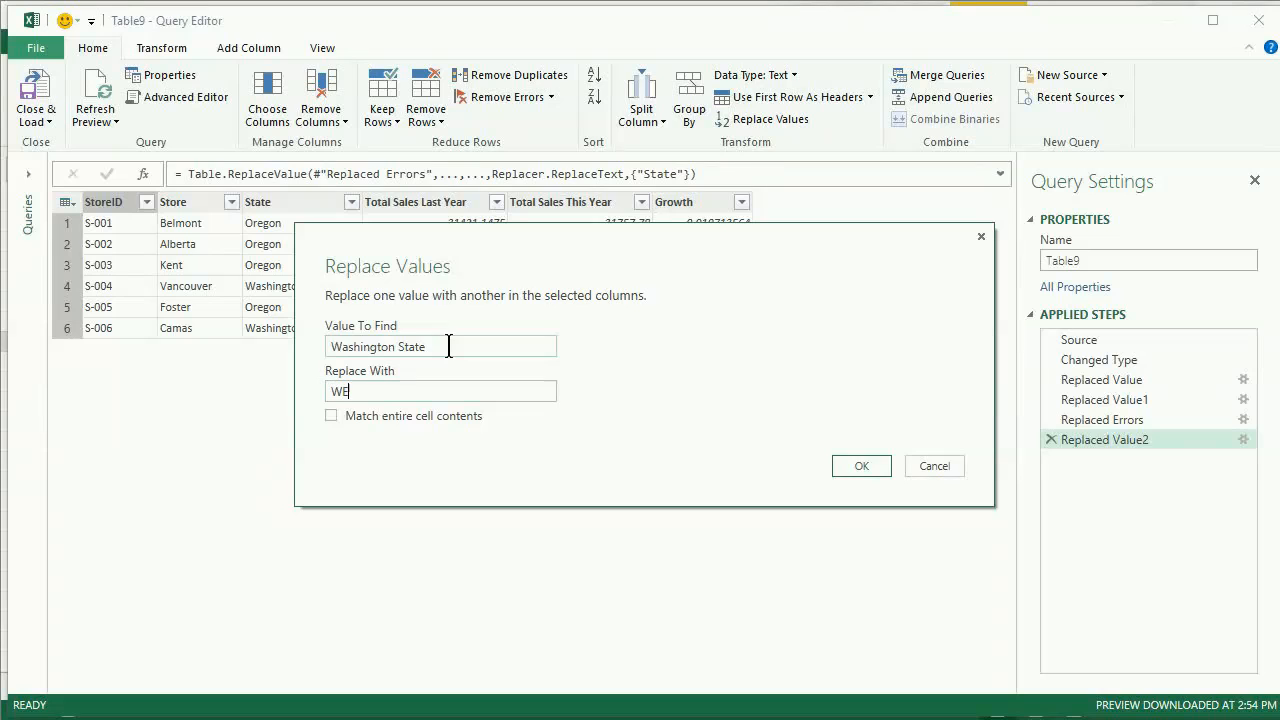
{"action": "key", "text": "BackSpace"}
{"action": "type", "text": "ashington"}
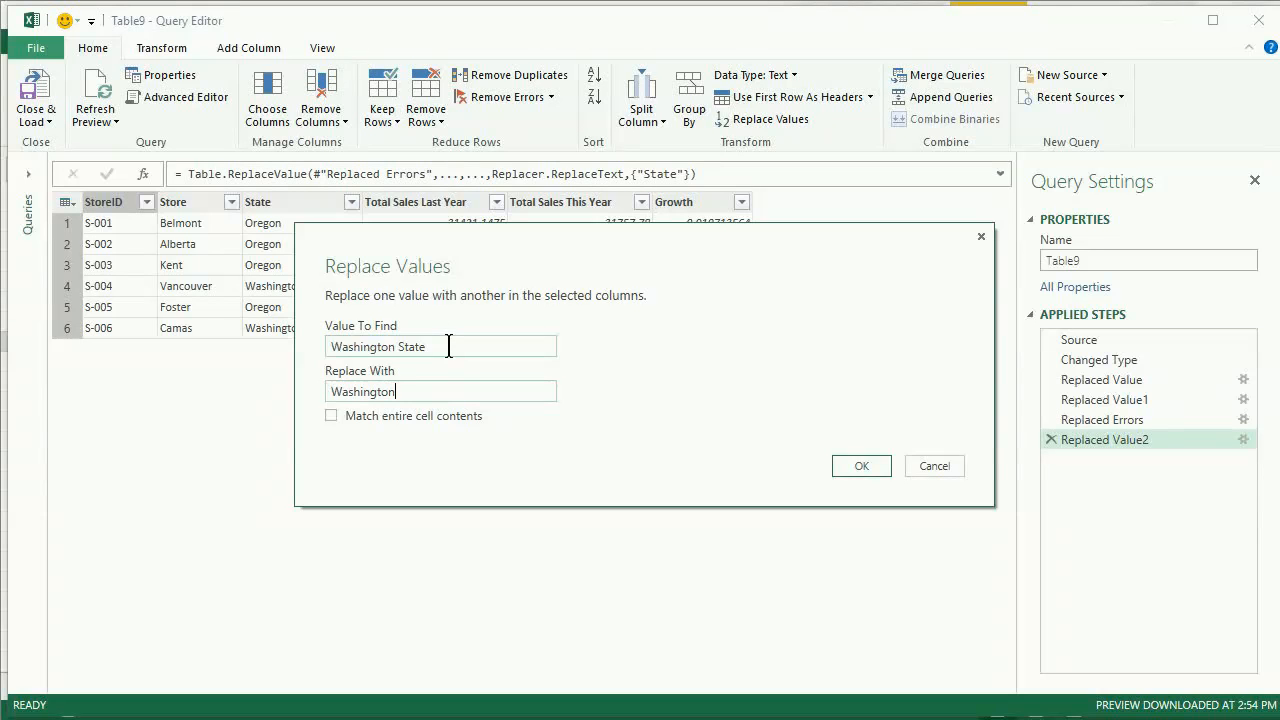
{"action": "left_click", "coordinate": [860, 467]}
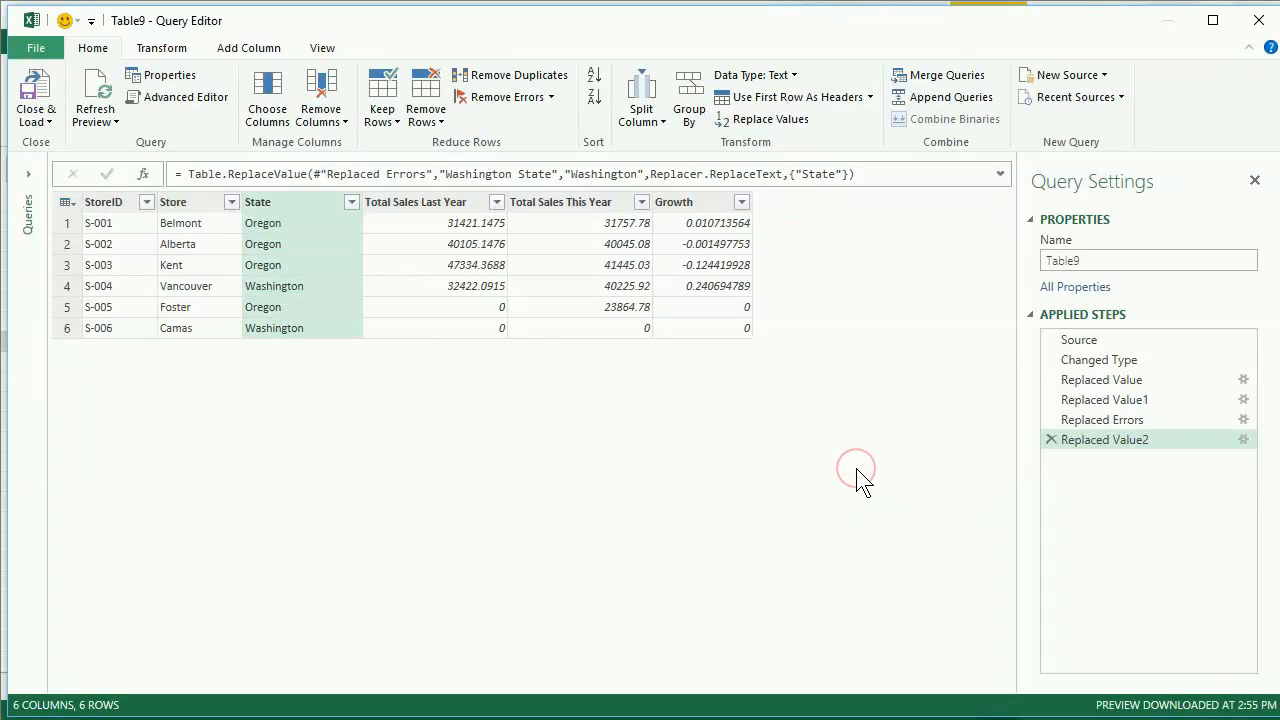